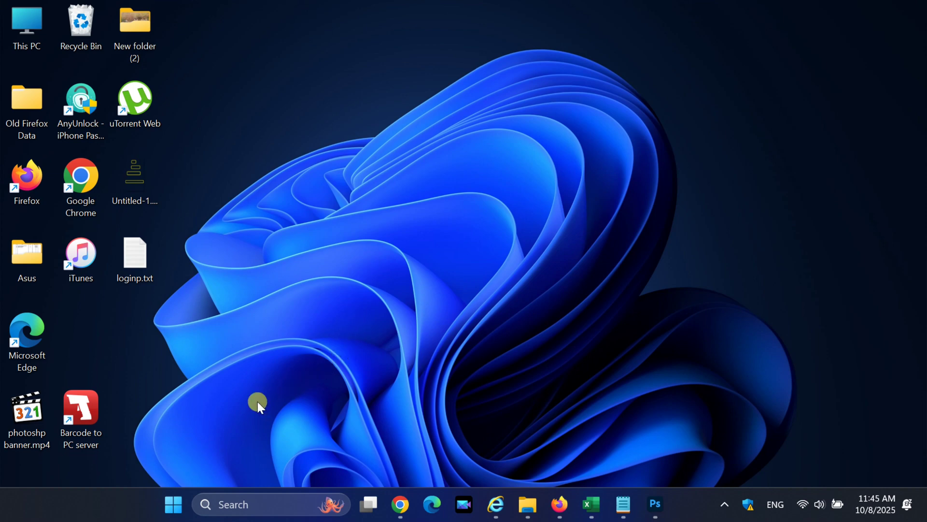
# Search Windows for cmd and launch Command Prompt as administrator
pyautogui.click(223, 504)
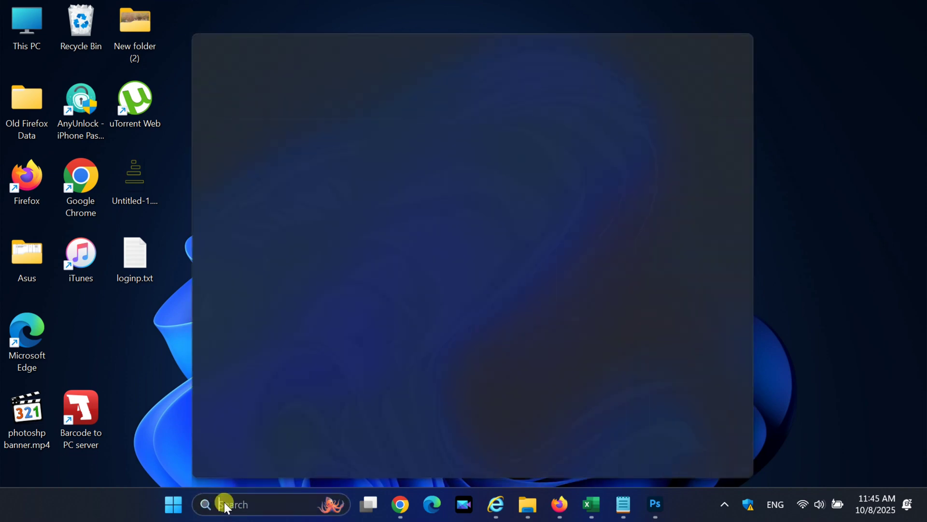
pyautogui.write('cm')
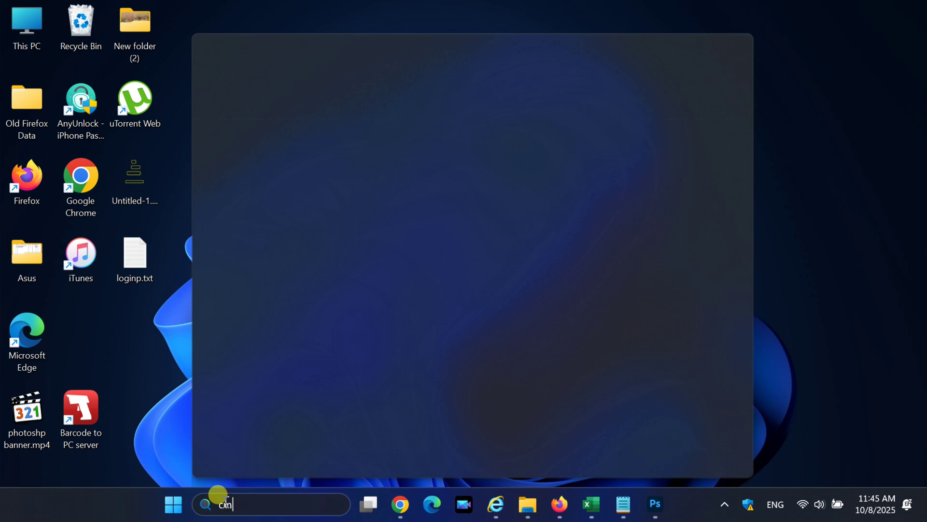
pyautogui.write('d')
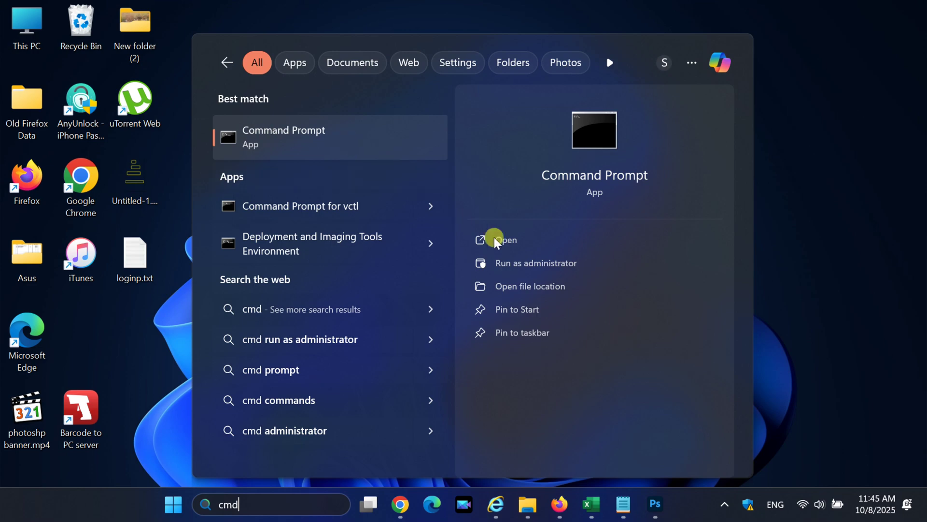
pyautogui.click(551, 264)
# Run DISM /online /Get-intl, confirm UI language and system locale are en-US, then close Command Prompt
pyautogui.write('D')
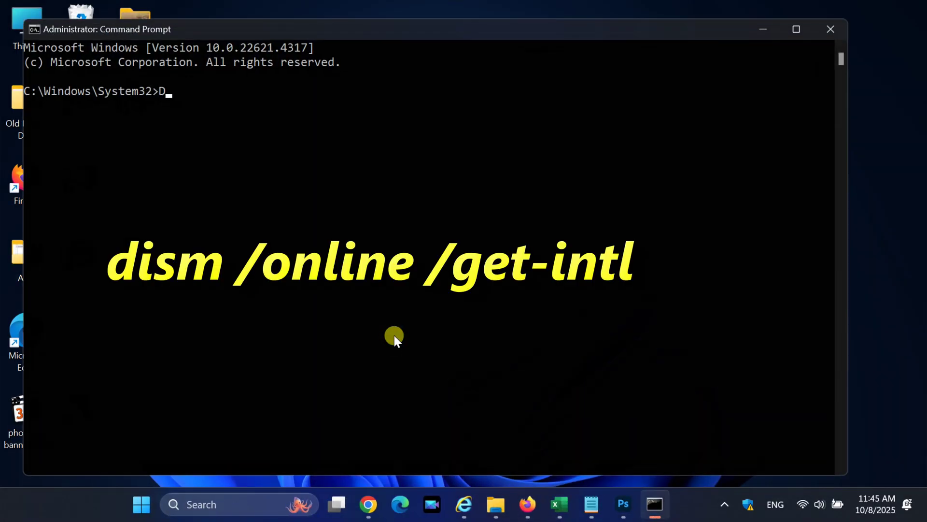
pyautogui.write('ISM /online /Ge')
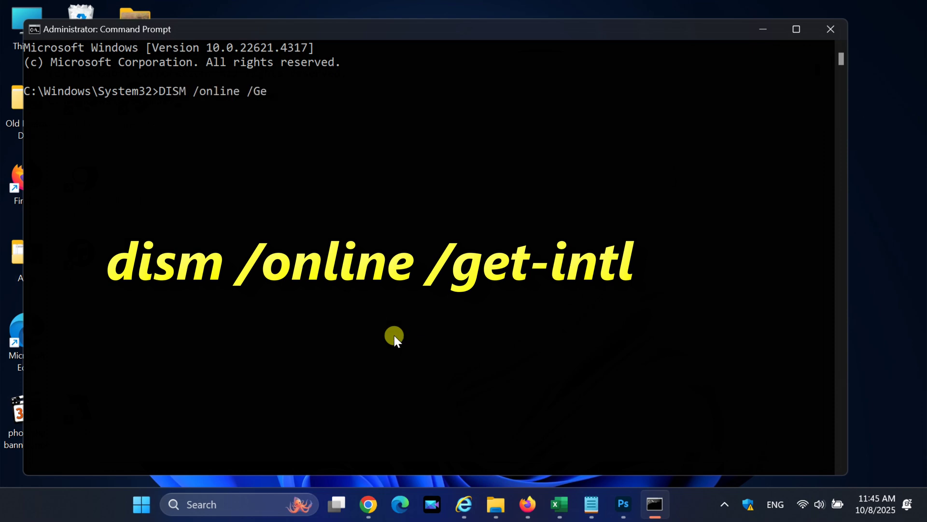
pyautogui.write('t-intl')
pyautogui.press('Return')
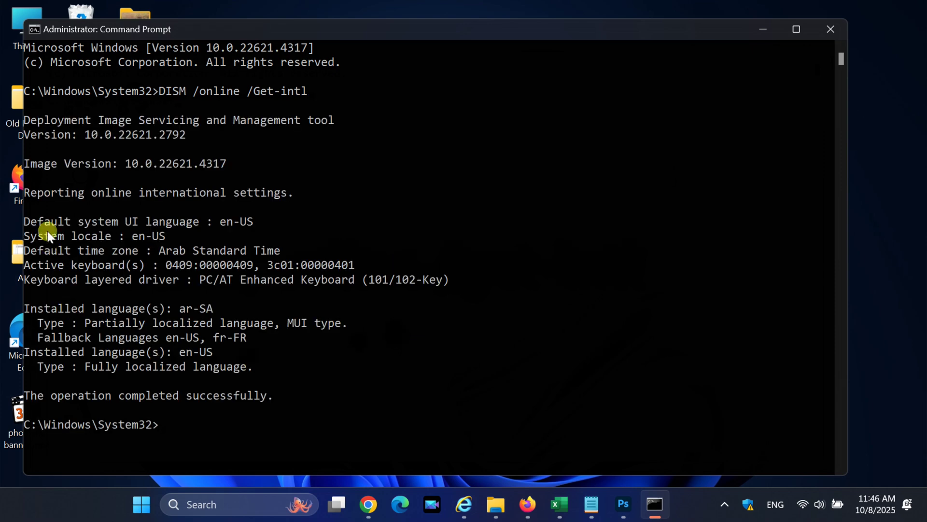
pyautogui.moveTo(212, 223); pyautogui.dragTo(268, 218)
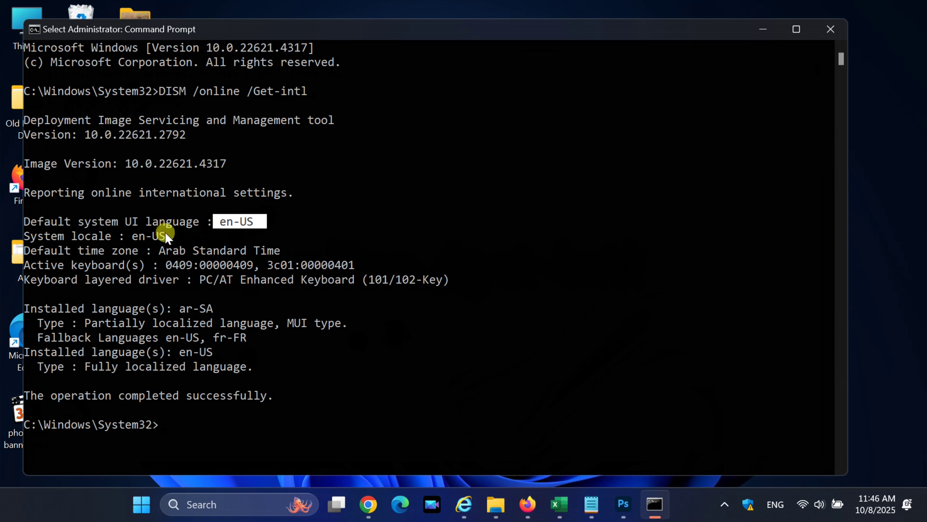
pyautogui.moveTo(133, 236); pyautogui.dragTo(166, 239)
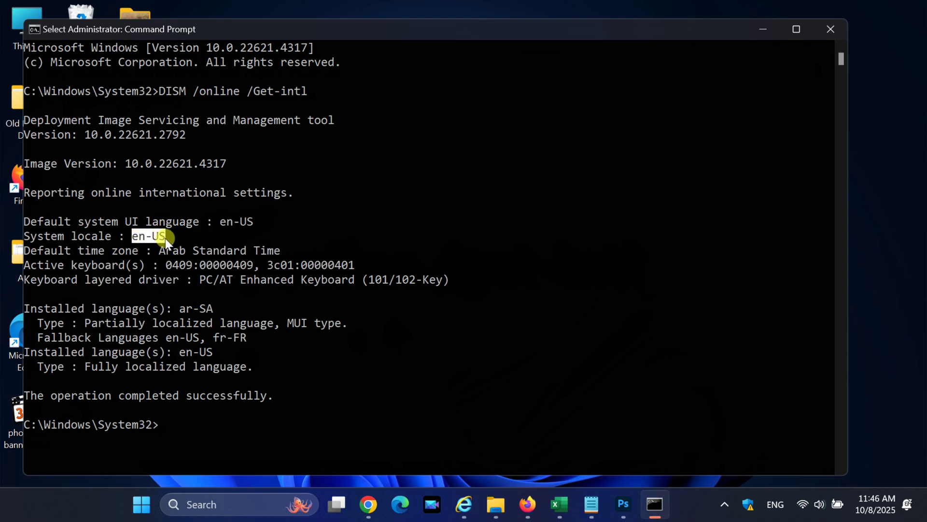
pyautogui.click(229, 260)
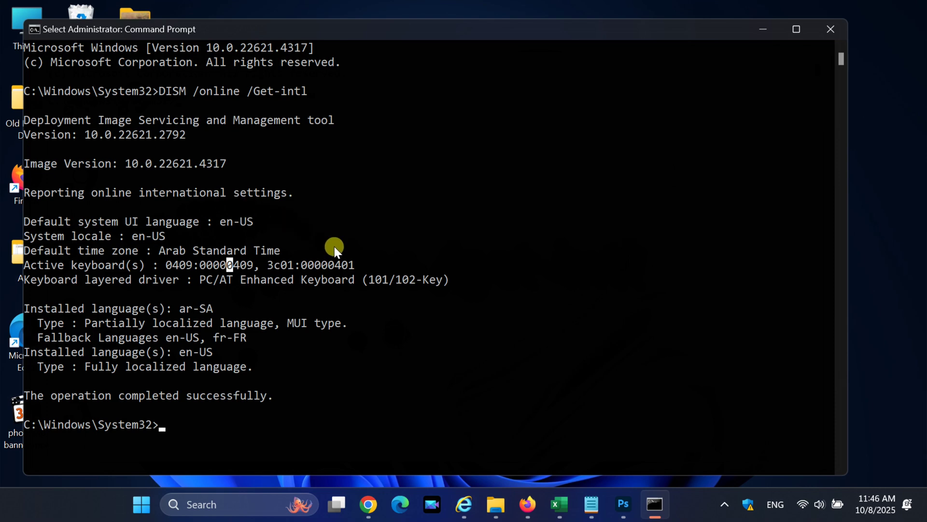
pyautogui.click(199, 287)
pyautogui.click(829, 30)
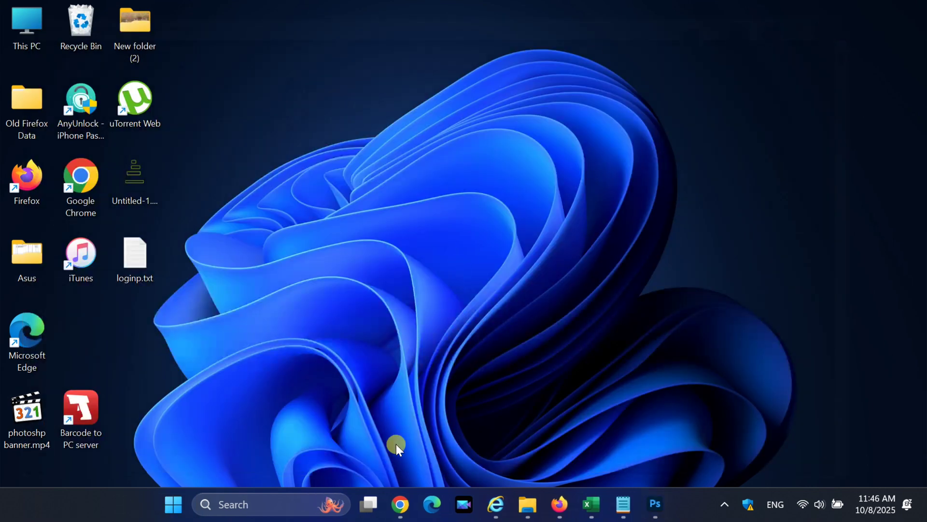
# In maximized Chrome, search 'windows 11 iso' and open Microsoft's Download Windows 11 page
pyautogui.click(400, 504)
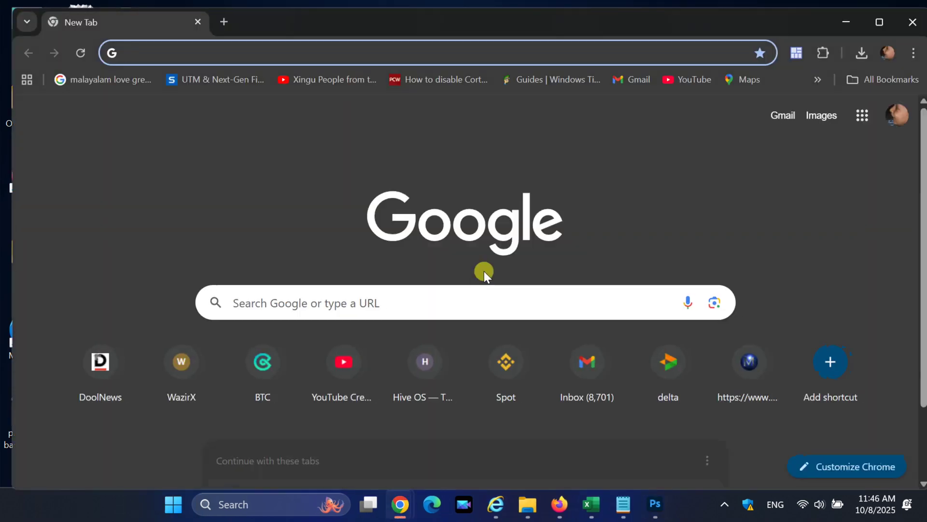
pyautogui.click(879, 21)
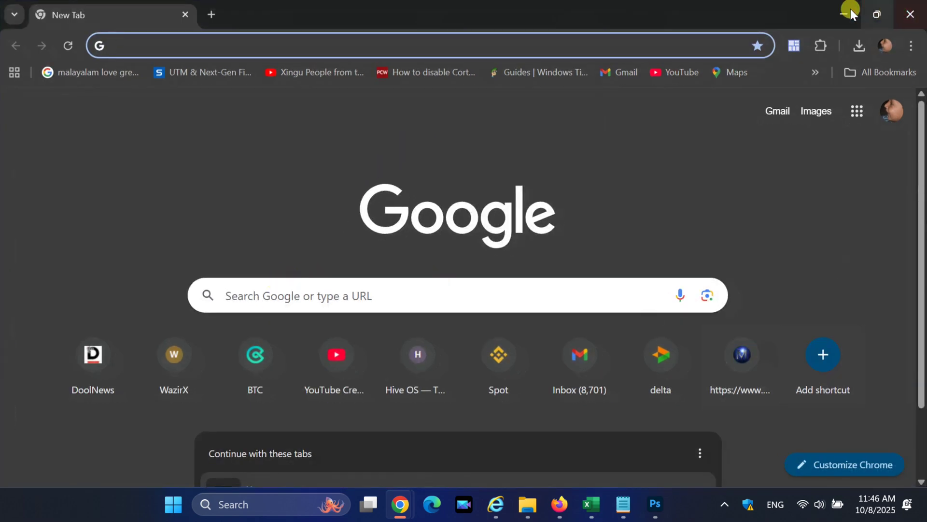
pyautogui.click(265, 293)
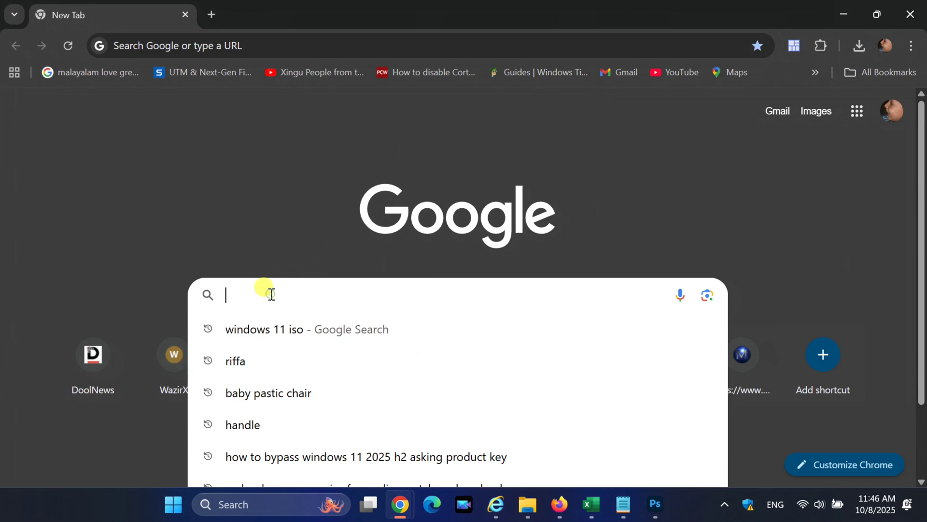
pyautogui.click(289, 331)
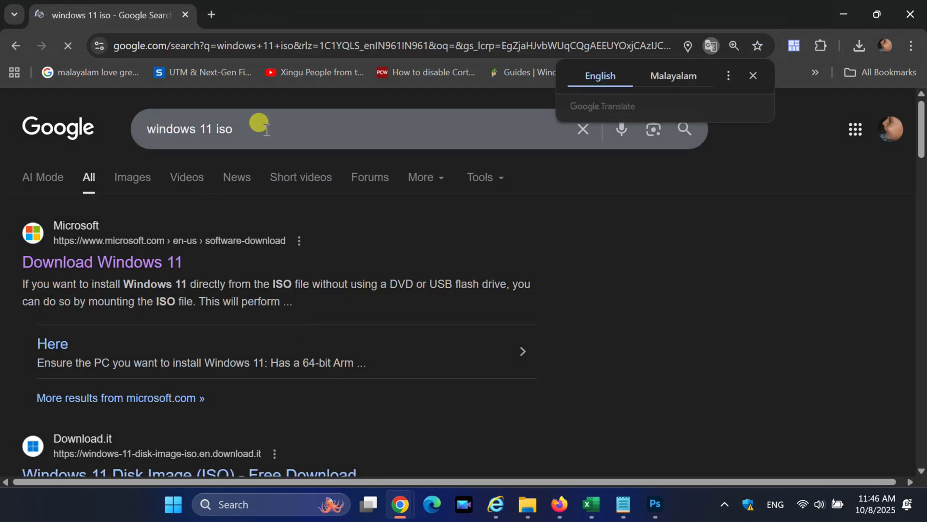
pyautogui.click(100, 253)
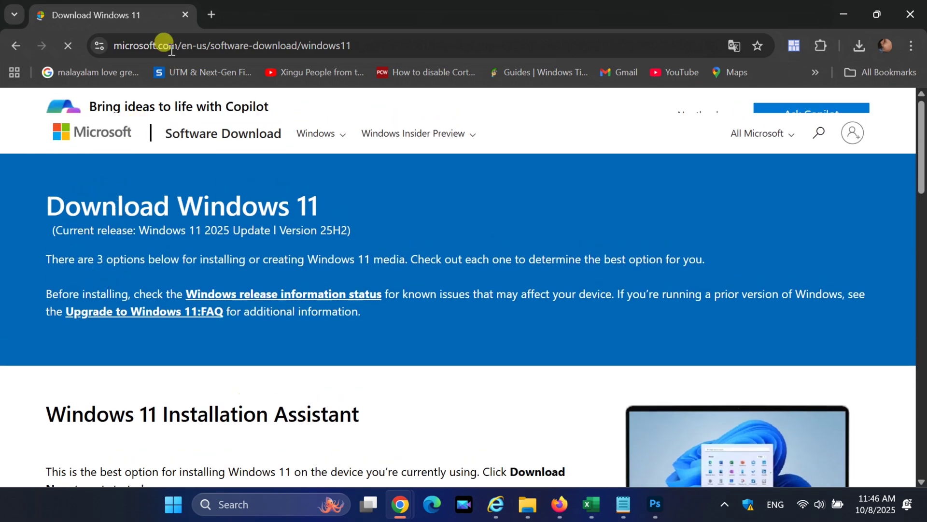
# Select Windows 11 (multi-edition ISO for x64 devices) under Select Download and confirm it
pyautogui.scroll(-4, 553, 360)
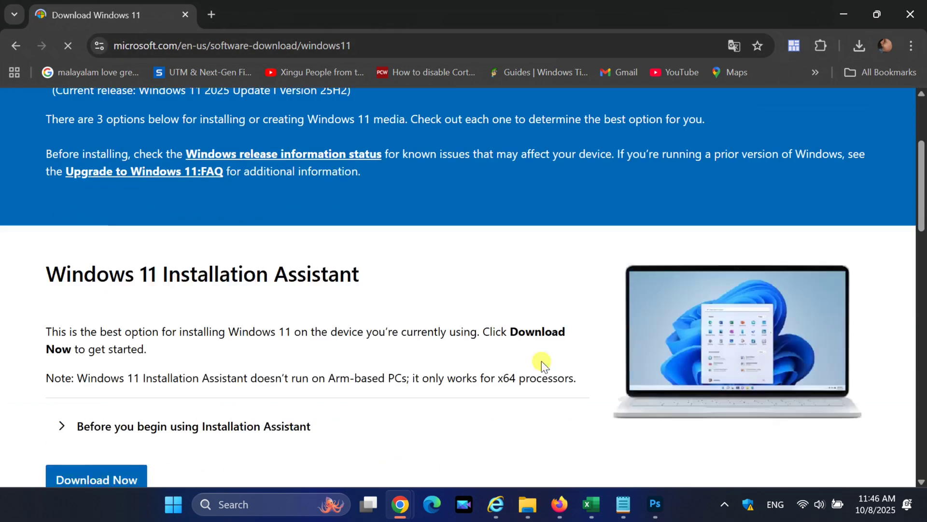
pyautogui.scroll(-8, 536, 352)
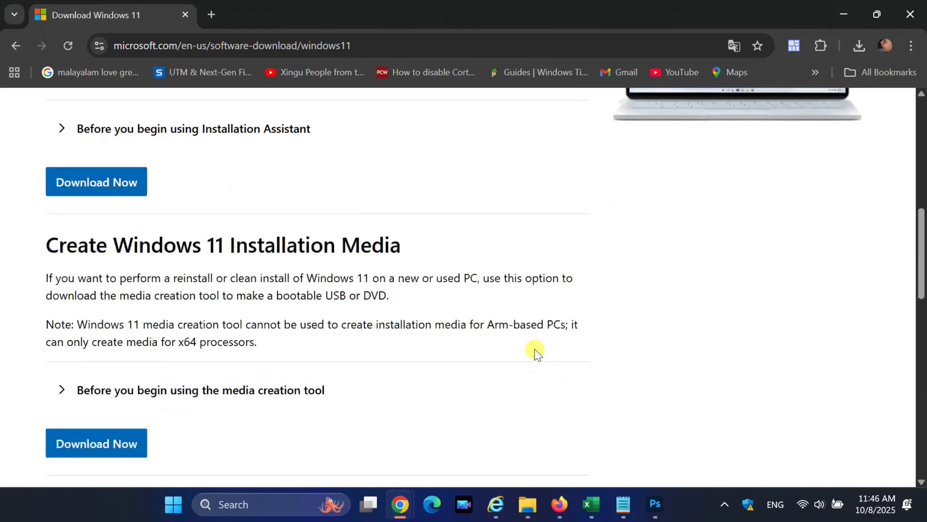
pyautogui.scroll(-6, 535, 351)
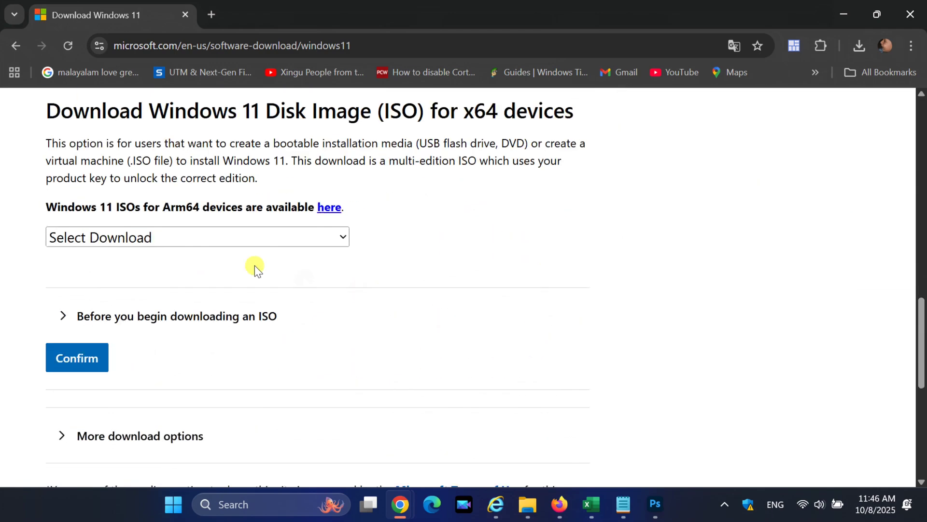
pyautogui.click(120, 242)
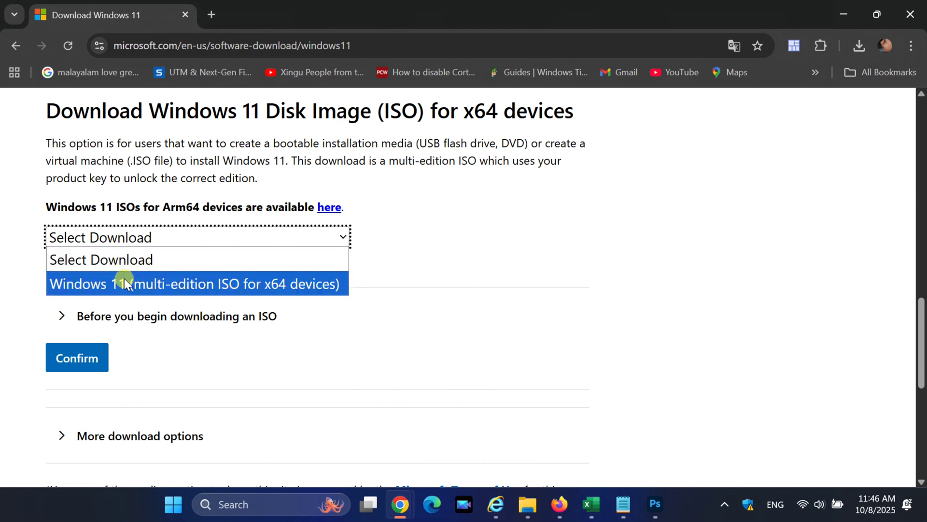
pyautogui.click(244, 287)
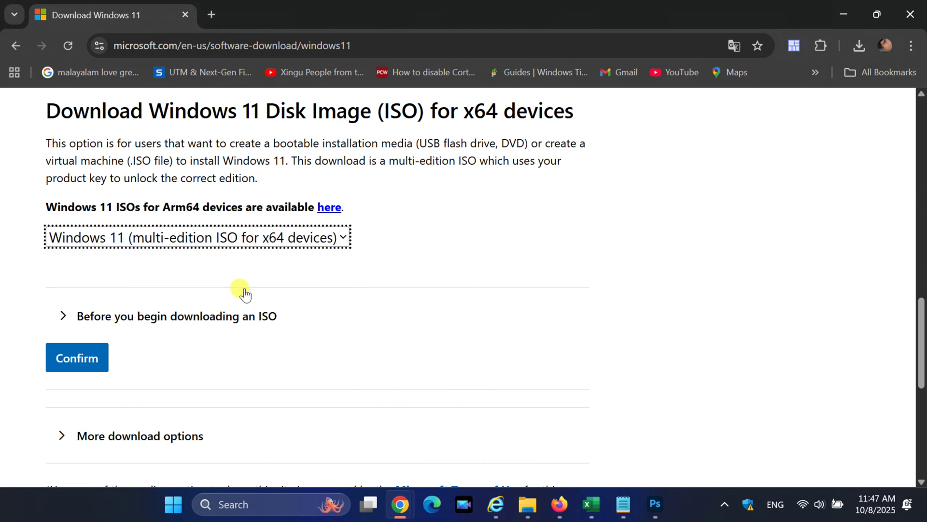
pyautogui.scroll(-2, 245, 290)
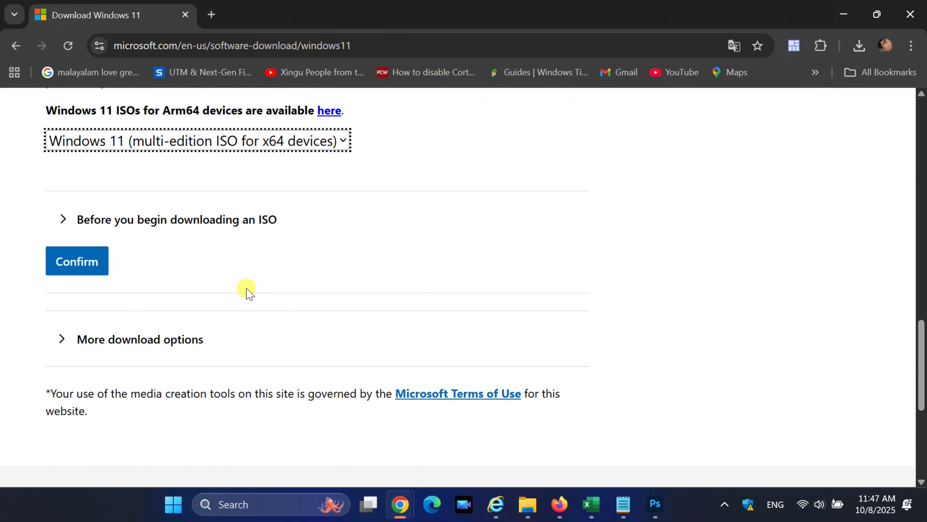
pyautogui.click(81, 264)
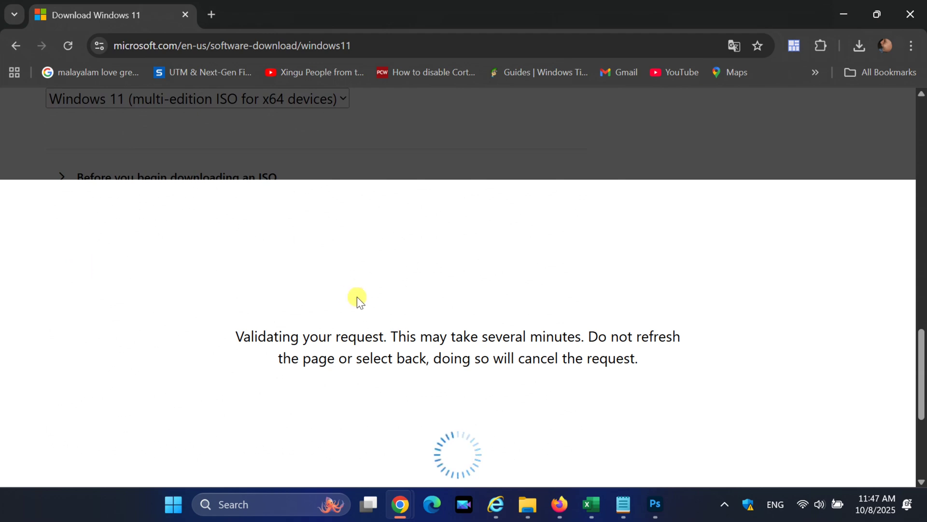
# Confirm English (United States) as product language and start the 64-bit ISO download
pyautogui.scroll(-2, 301, 258)
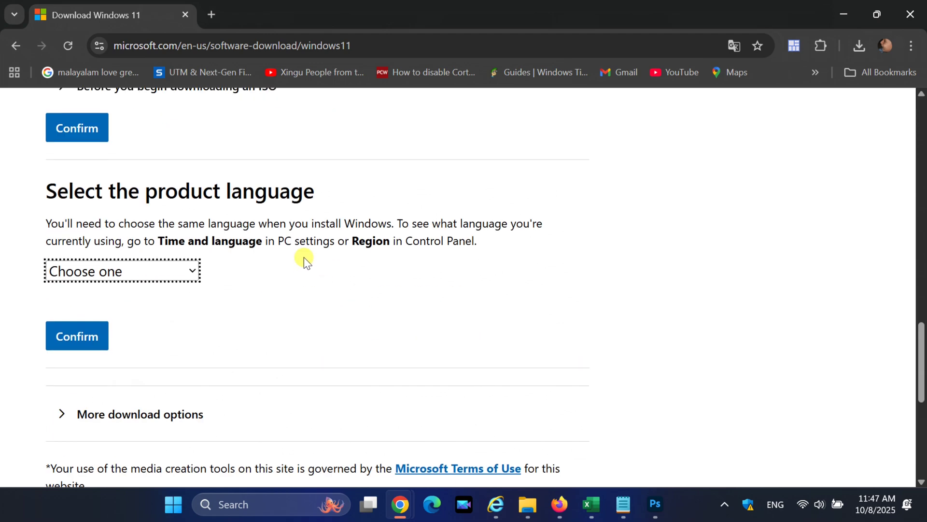
pyautogui.click(192, 264)
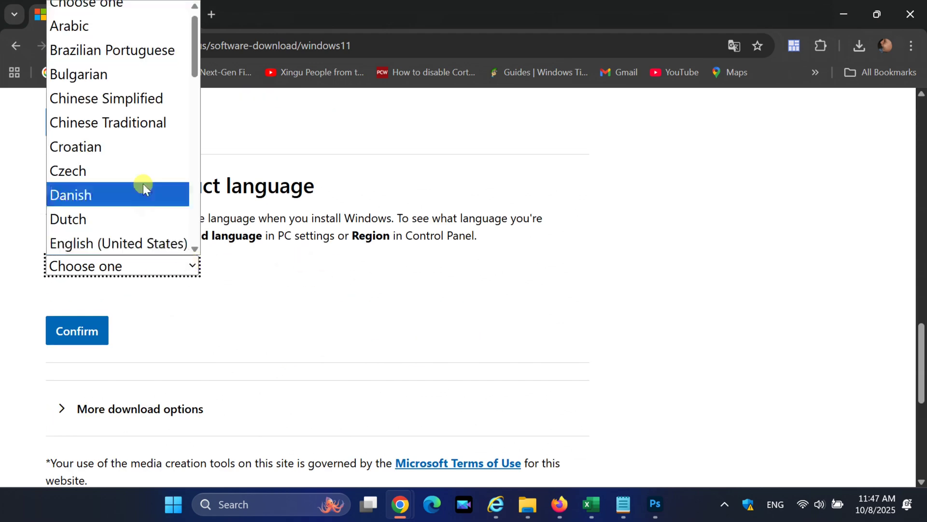
pyautogui.scroll(-3, 143, 166)
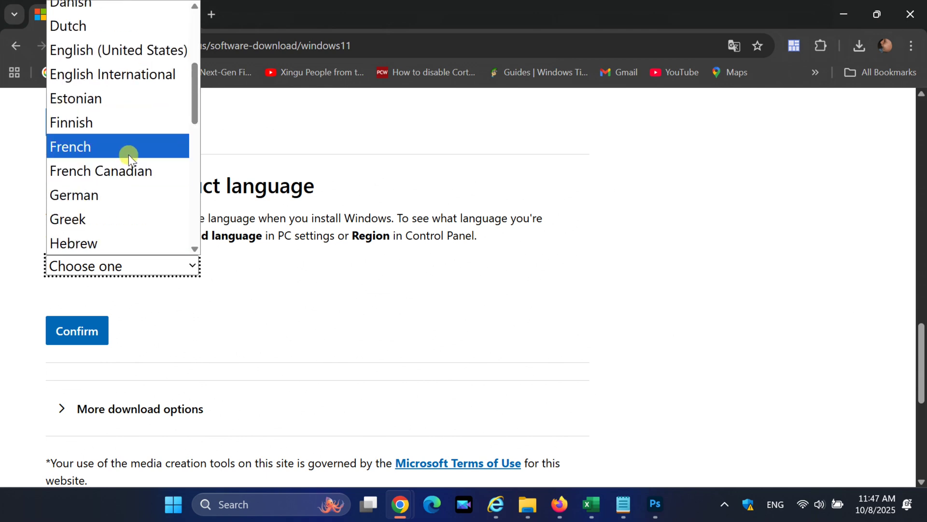
pyautogui.moveTo(192, 97); pyautogui.dragTo(196, 81)
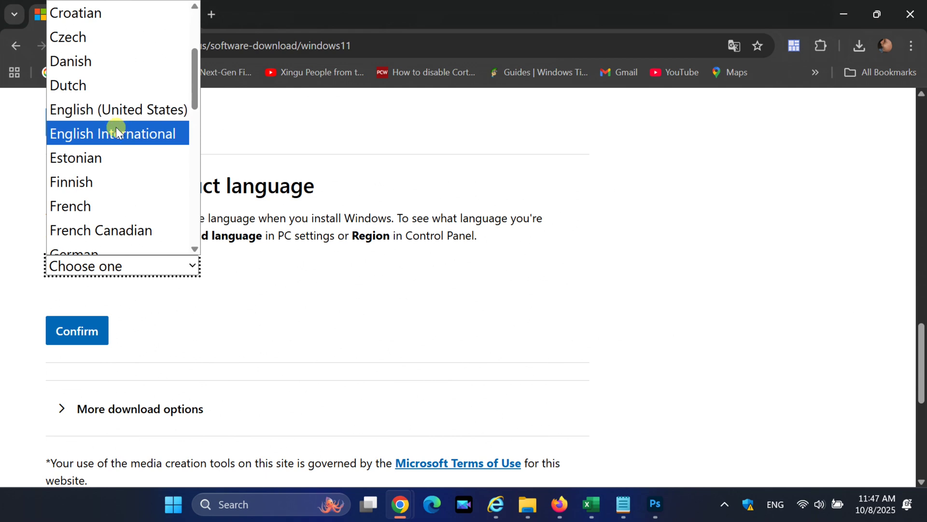
pyautogui.click(115, 108)
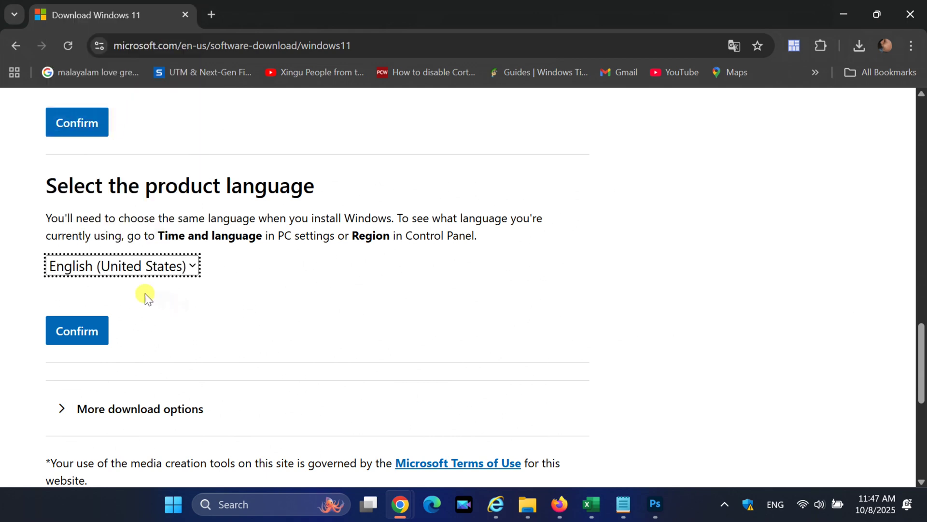
pyautogui.click(74, 338)
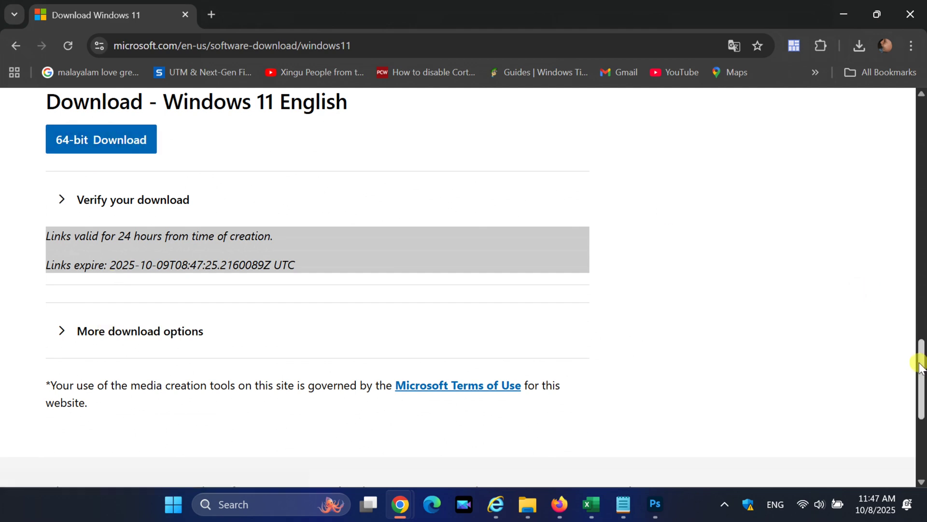
pyautogui.scroll(3, 920, 366)
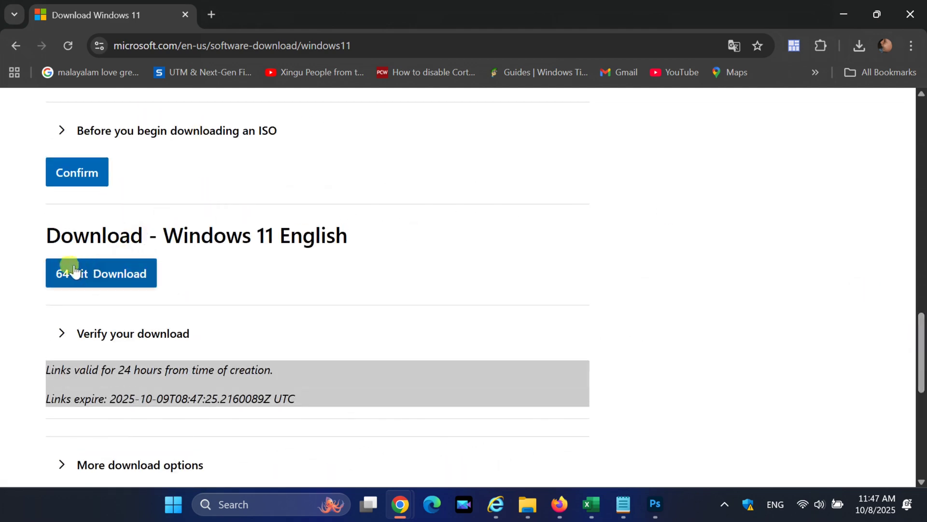
pyautogui.click(99, 275)
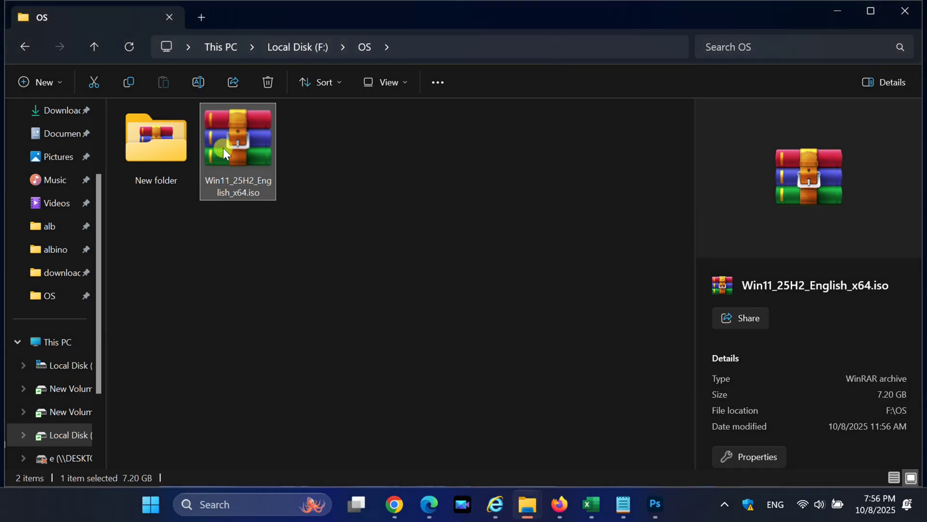
# Open Win11_25H2_English_x64.iso in WinRAR, accepting the security warning
pyautogui.rightClick(232, 148)
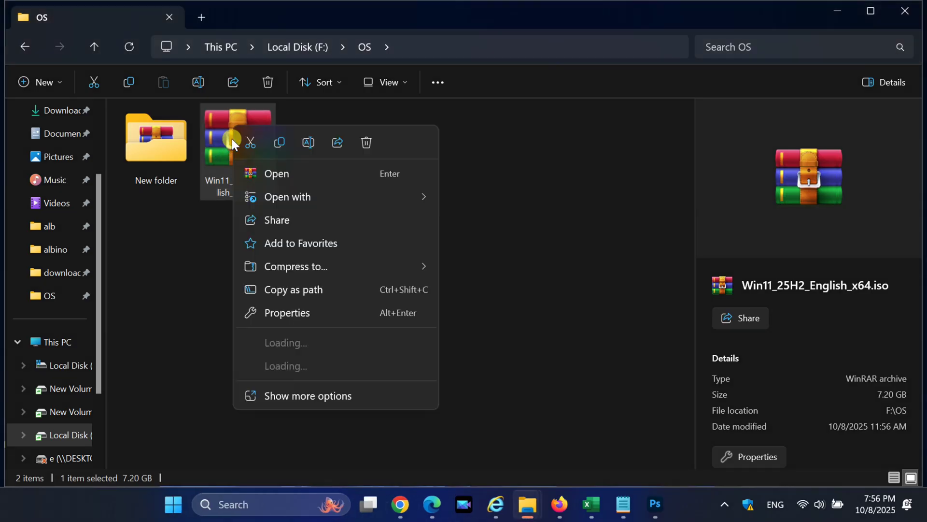
pyautogui.click(280, 174)
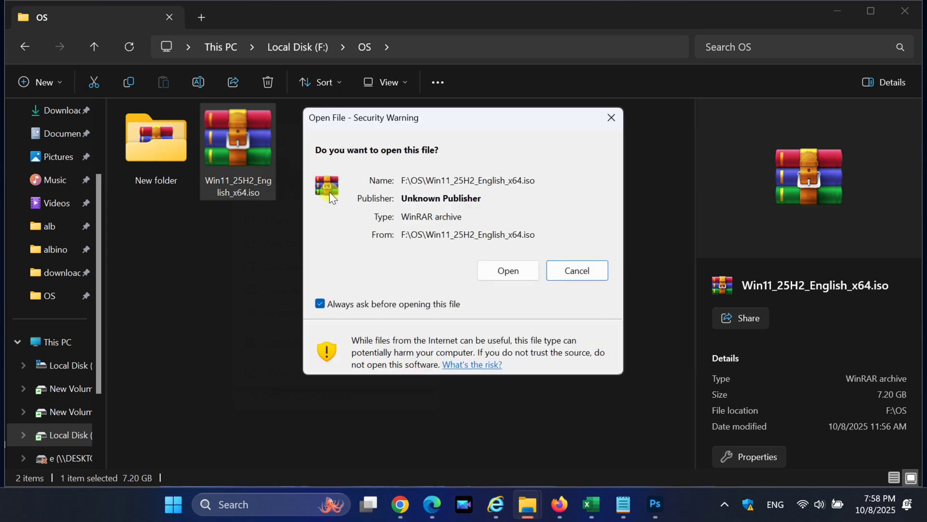
pyautogui.click(505, 275)
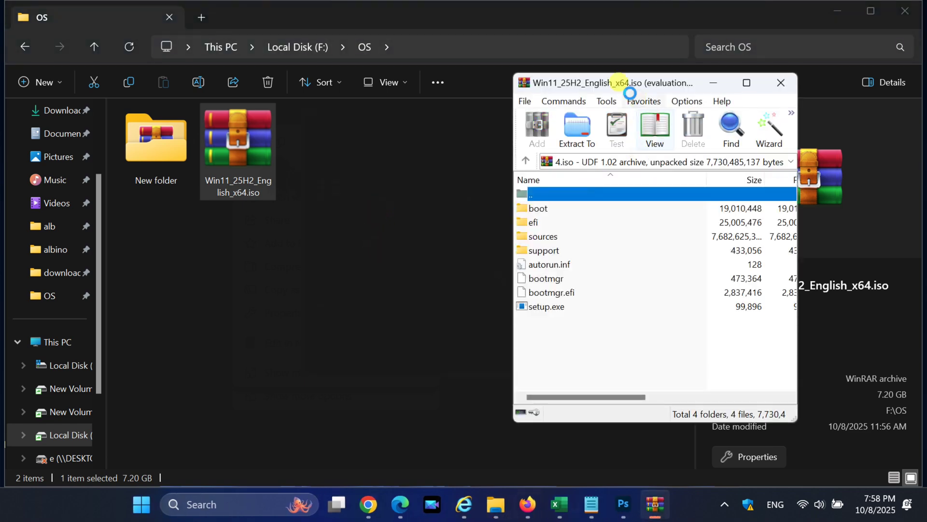
# Extract the ISO into F:\OS\Win11_25H2_English_x64 after dismissing the license reminder
pyautogui.click(729, 260)
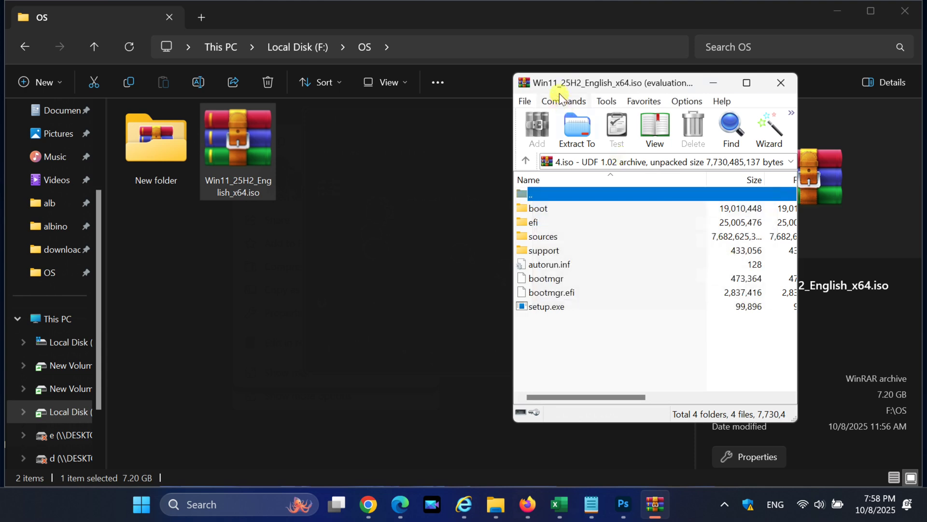
pyautogui.moveTo(562, 84); pyautogui.dragTo(485, 90)
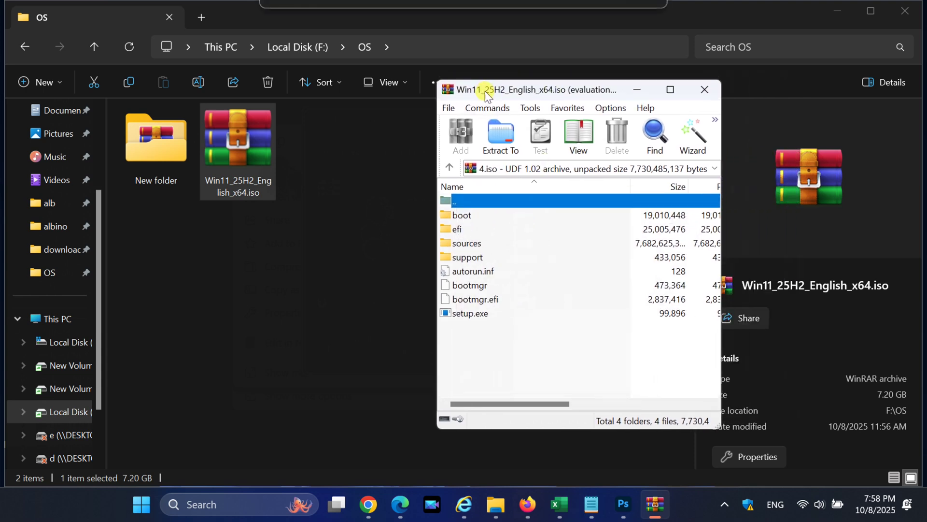
pyautogui.click(501, 131)
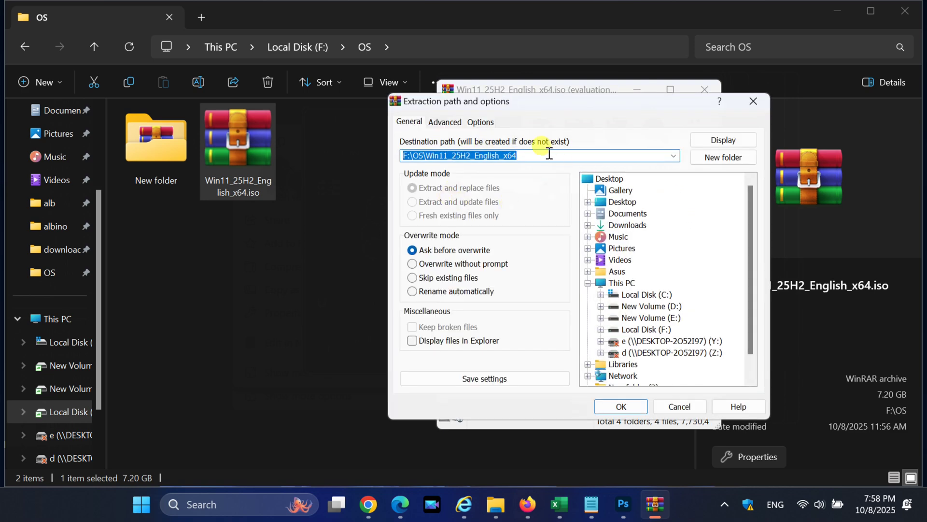
pyautogui.click(528, 155)
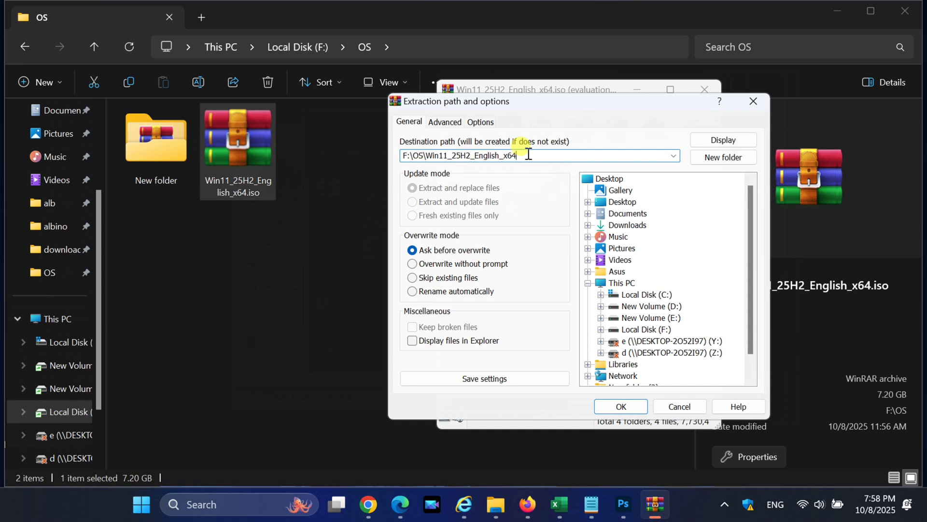
pyautogui.click(620, 409)
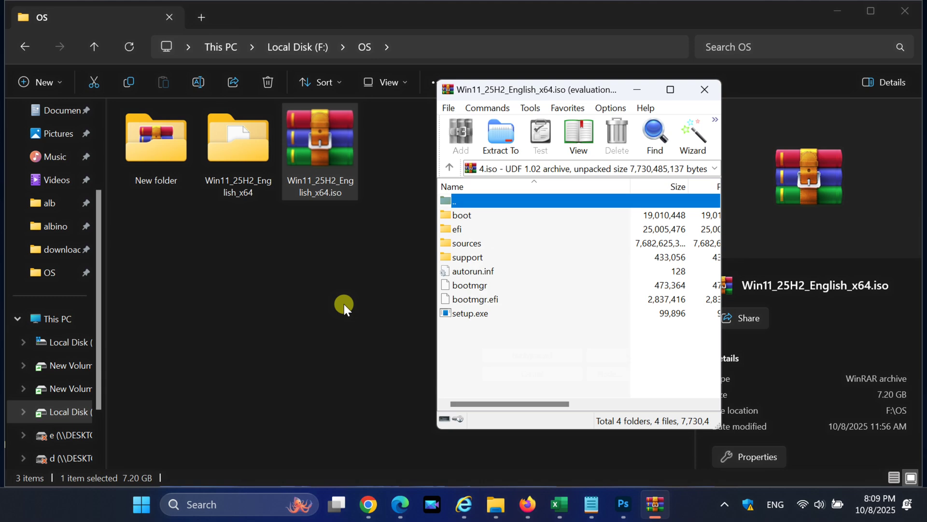
# Close WinRAR and open the Win11_25H2_English_x64\sources folder
pyautogui.click(706, 89)
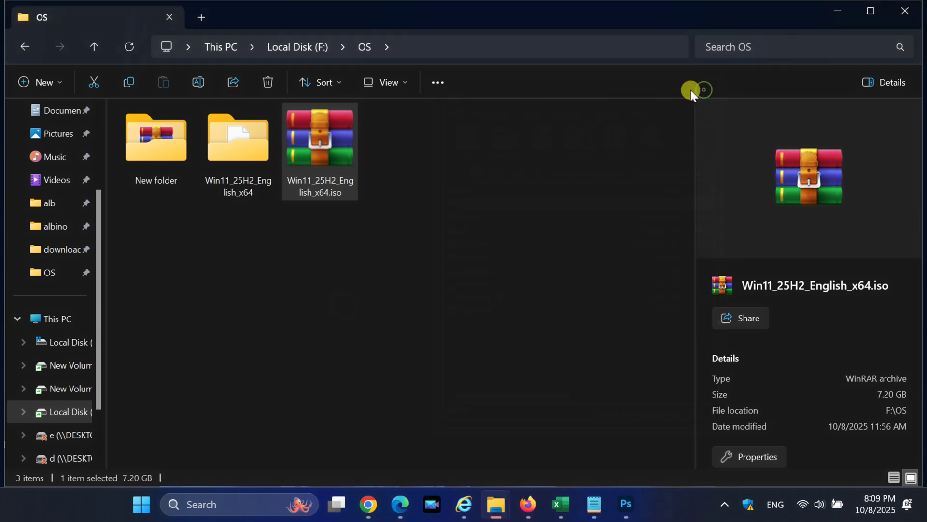
pyautogui.click(429, 196)
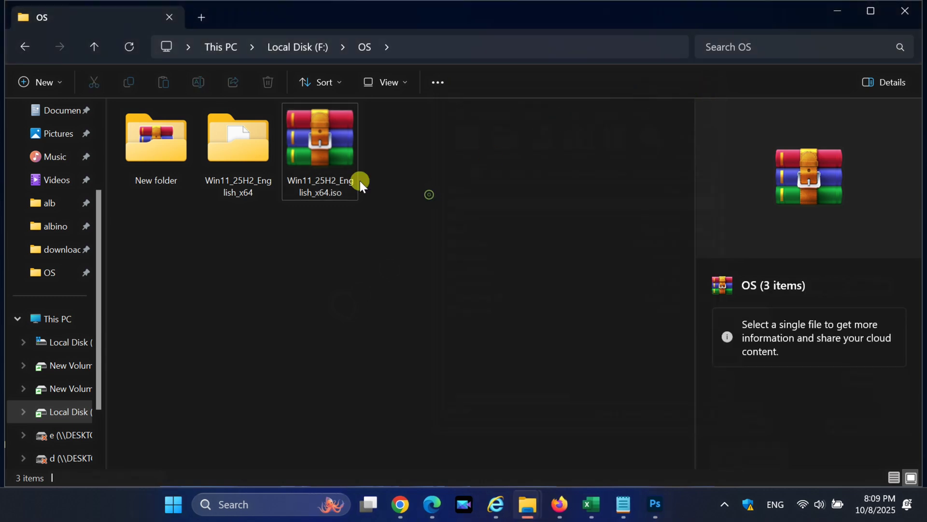
pyautogui.doubleClick(217, 129)
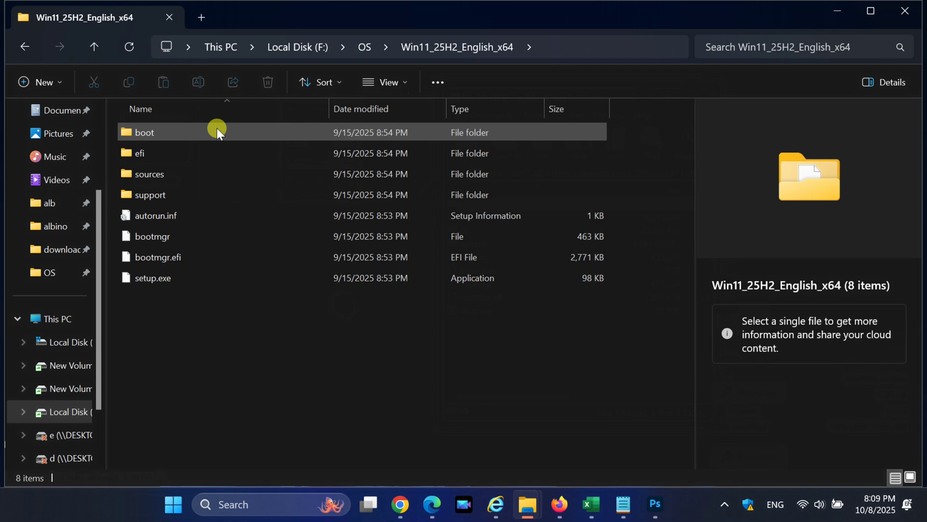
pyautogui.doubleClick(156, 172)
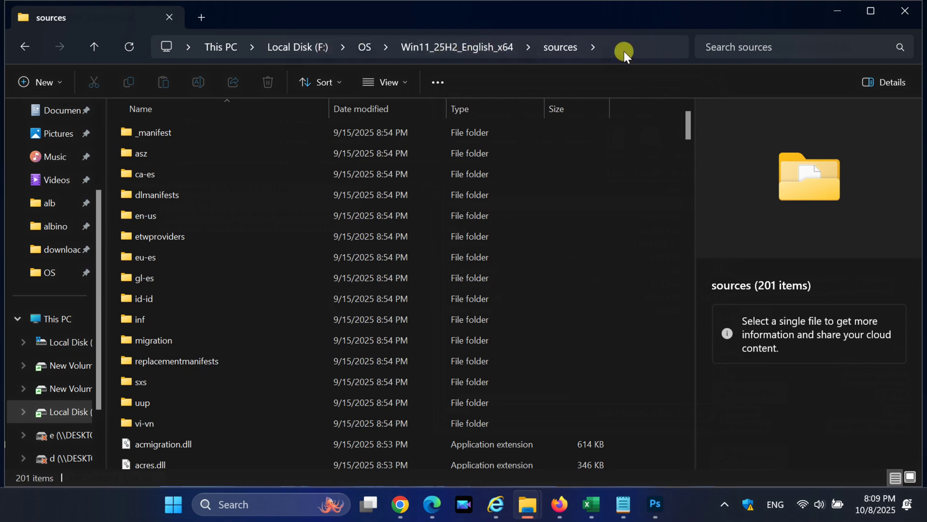
# Copy the path F:\OS\Win11_25H2_English_x64\sources from the address bar
pyautogui.click(624, 47)
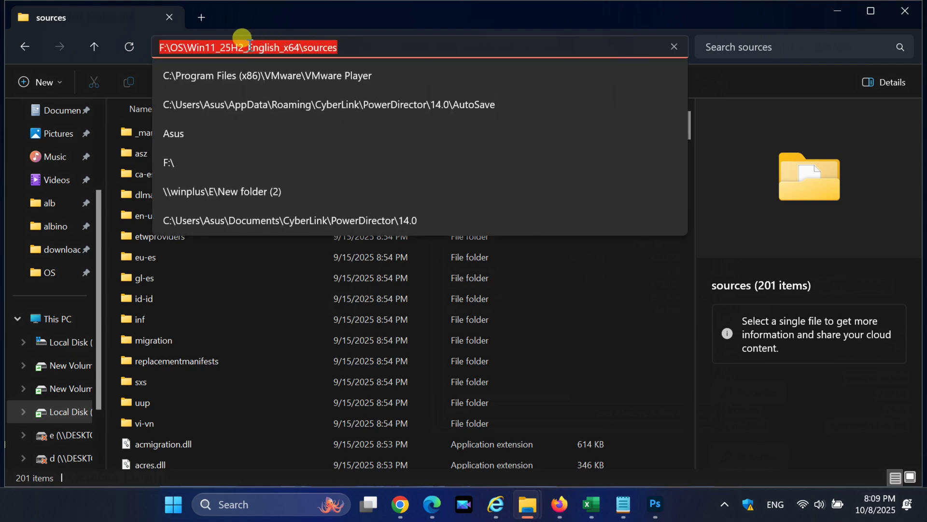
pyautogui.rightClick(232, 45)
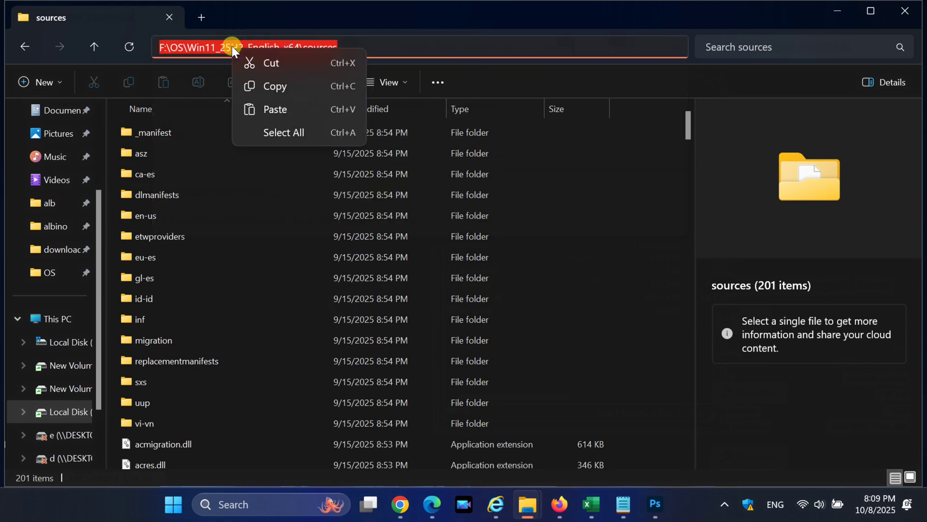
pyautogui.click(262, 86)
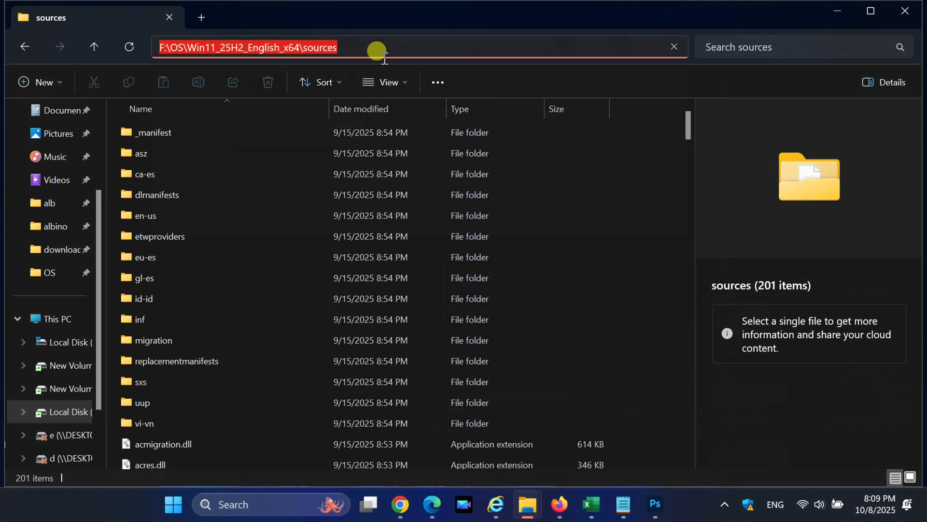
pyautogui.click(473, 15)
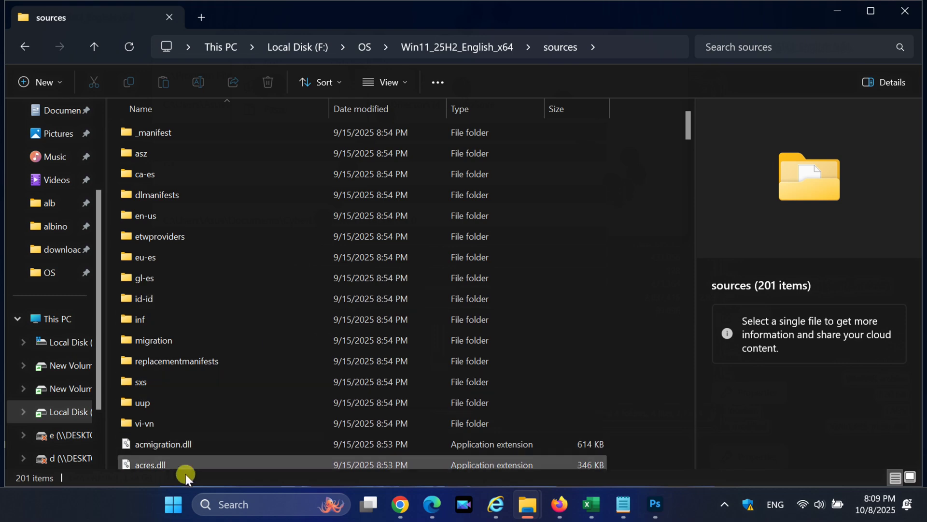
# Search Windows for Command Prompt and launch it from the results
pyautogui.click(243, 494)
pyautogui.write('d')
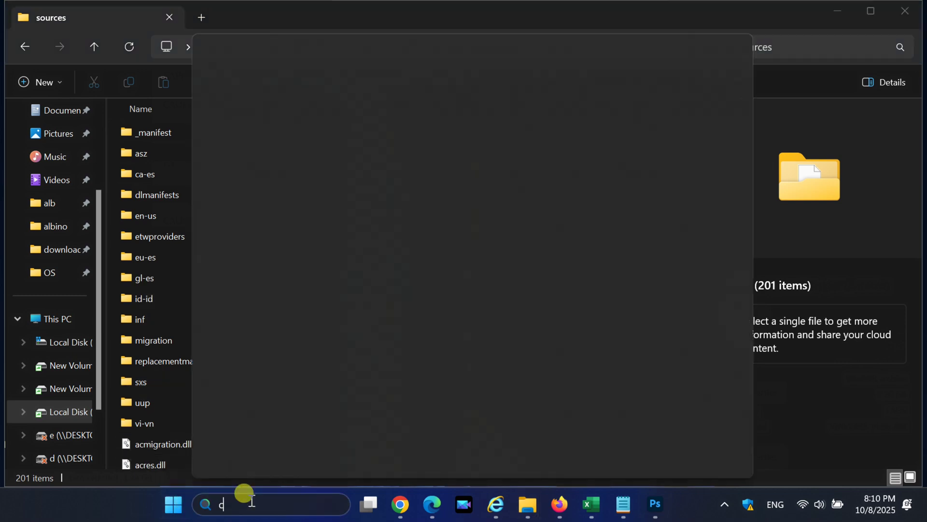
pyautogui.write('md')
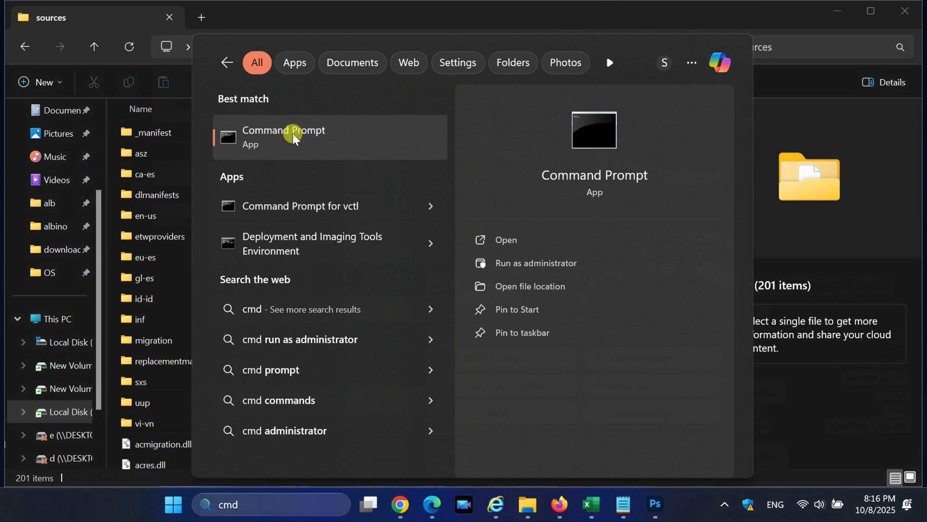
pyautogui.click(293, 138)
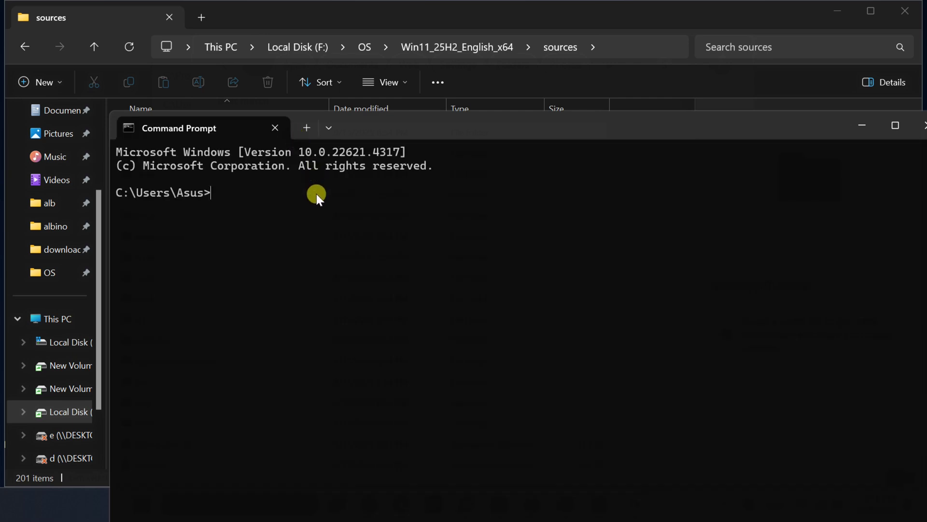
# Switch to drive F:, cd into the pasted sources path, and run setupprep /product server
pyautogui.write('f:')
pyautogui.press('Return')
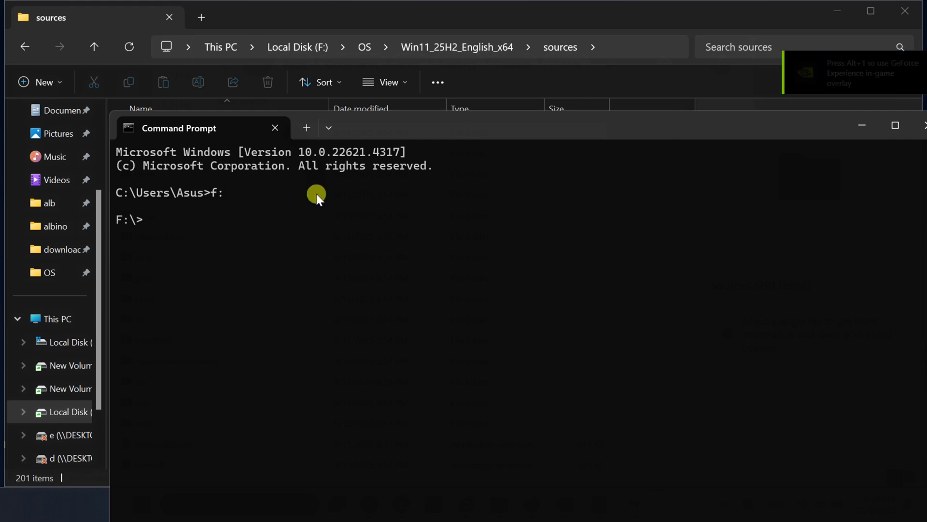
pyautogui.write('cd')
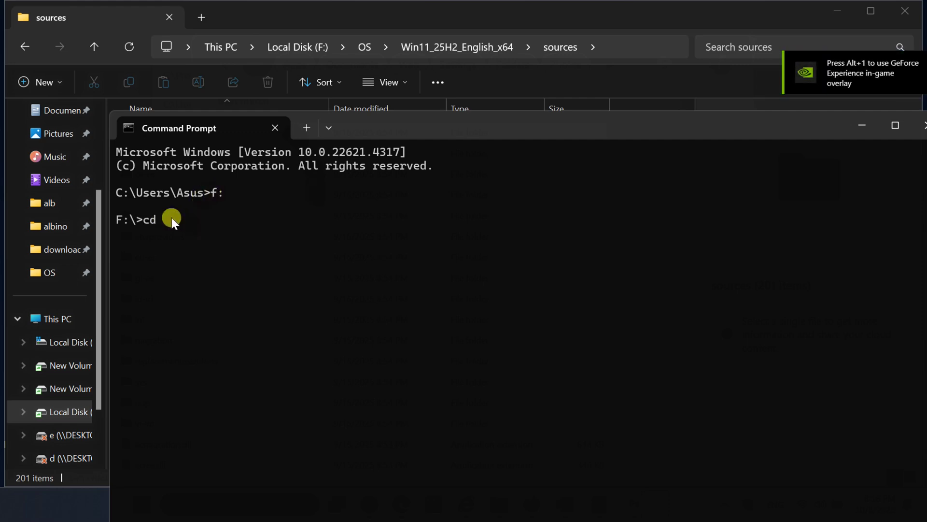
pyautogui.hotkey('ctrl', 'v')
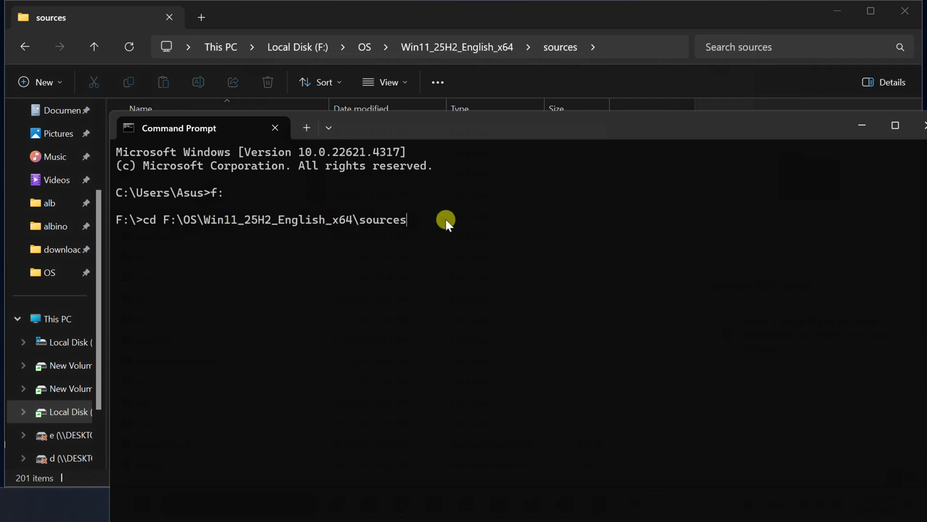
pyautogui.press('Return')
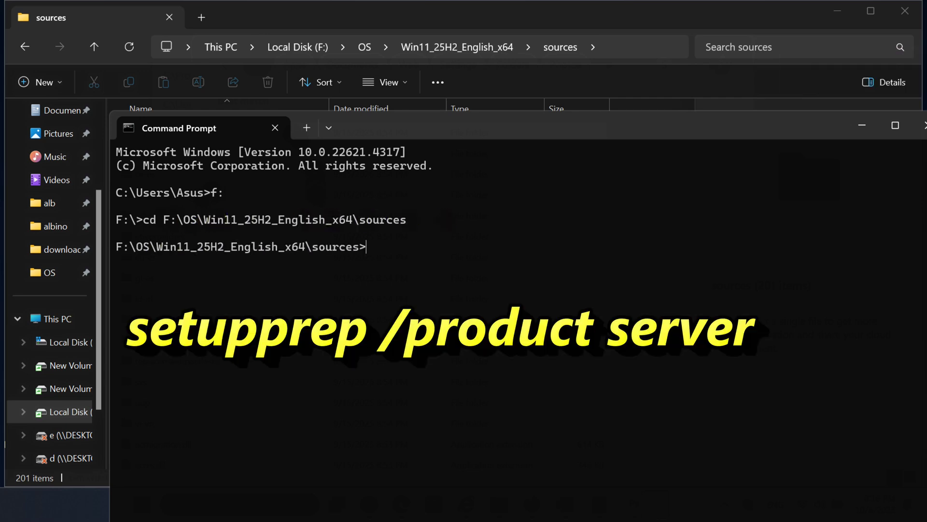
pyautogui.write('setupprep /product server')
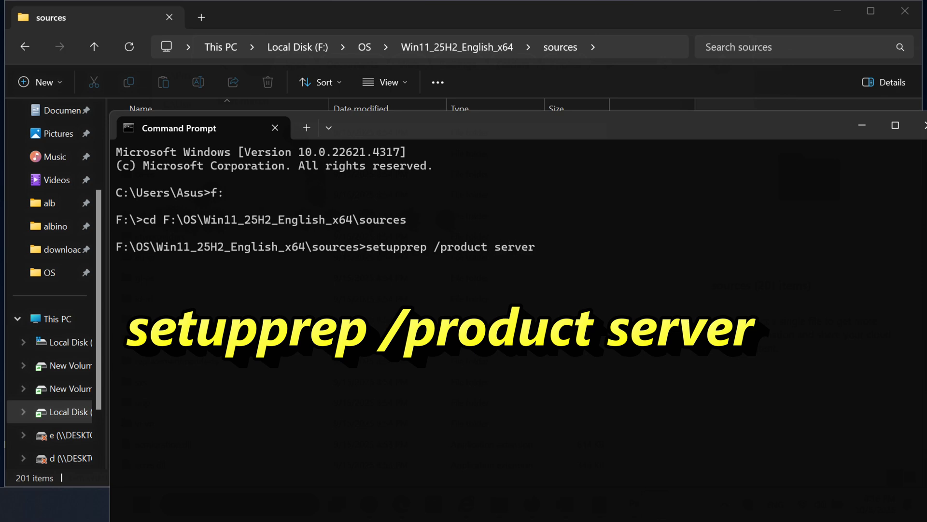
pyautogui.press('Return')
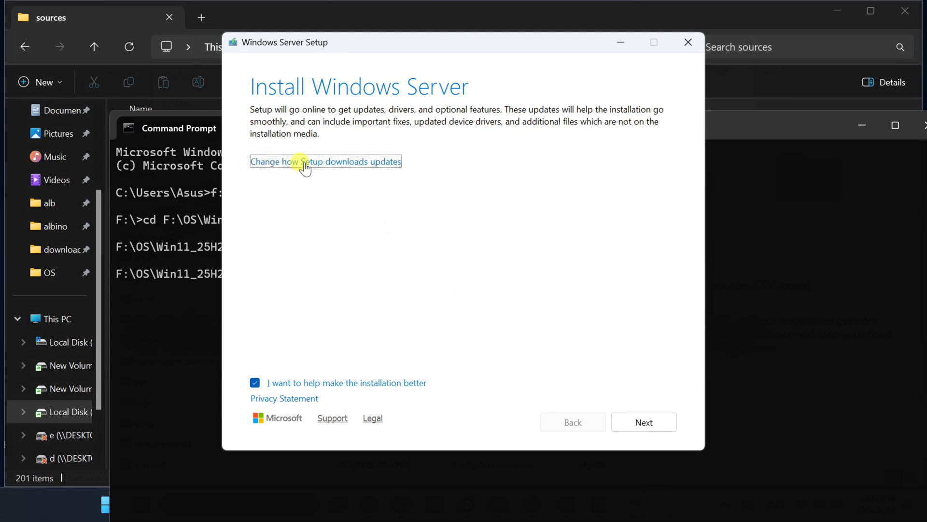
# Choose Not right now for Setup updates, then accept the license terms
pyautogui.click(304, 165)
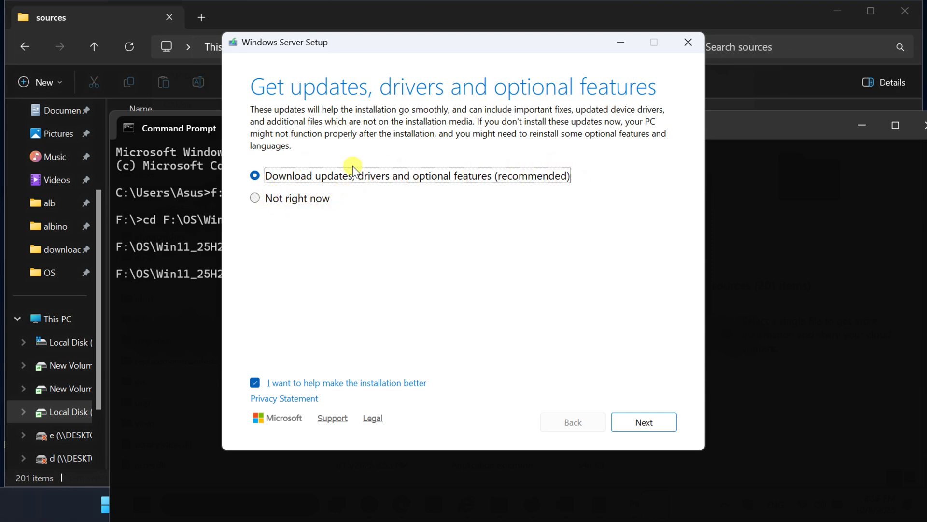
pyautogui.click(253, 198)
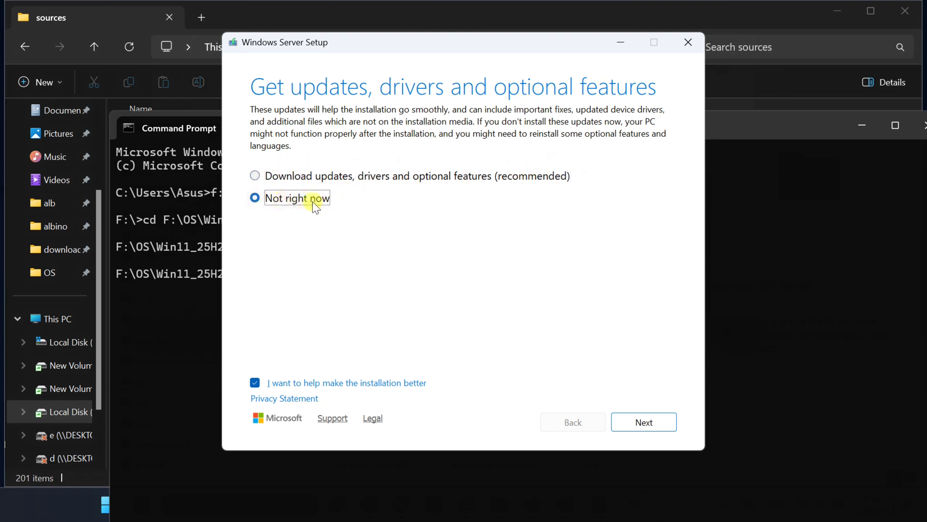
pyautogui.click(641, 422)
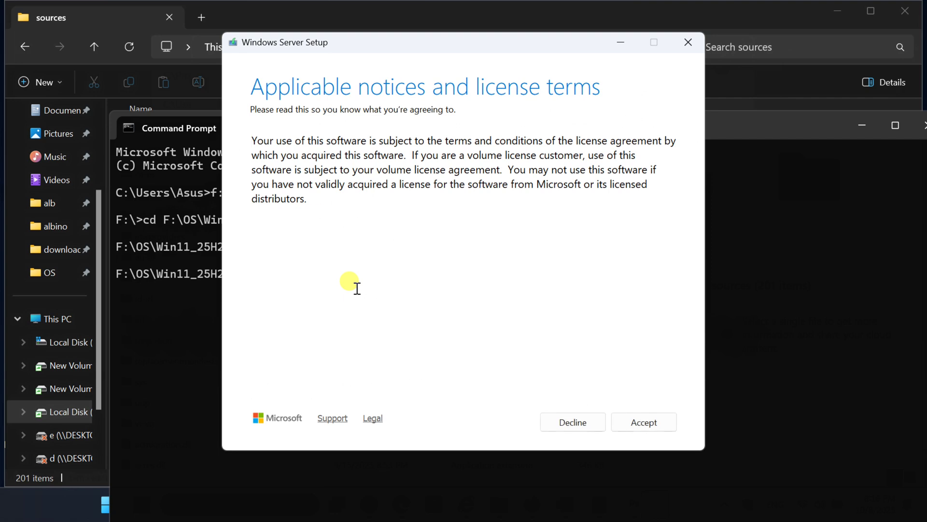
pyautogui.click(647, 422)
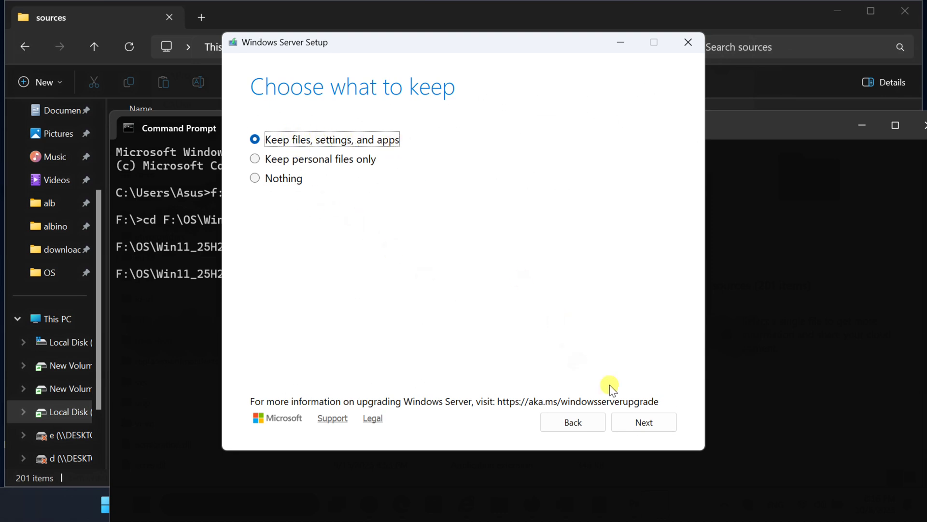
# Keep files, settings, and apps, then start the install from the Ready to install page
pyautogui.click(645, 423)
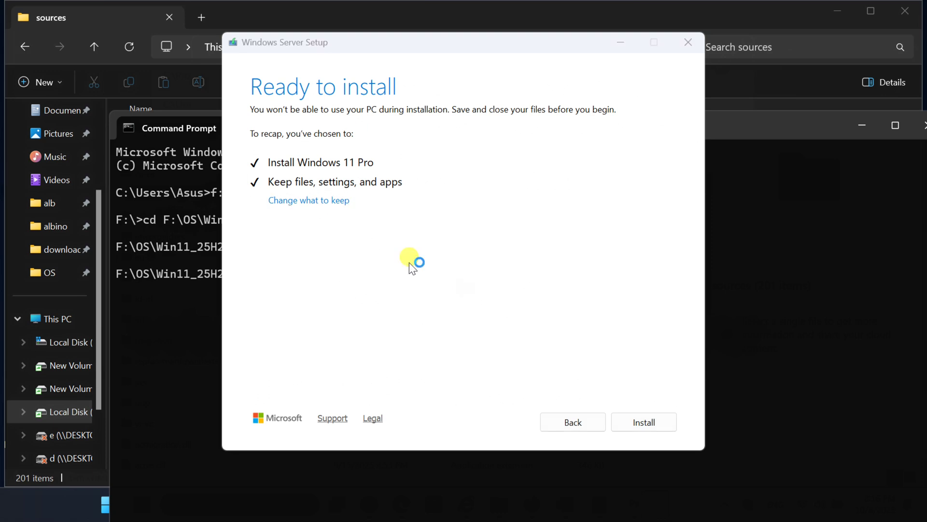
pyautogui.click(649, 421)
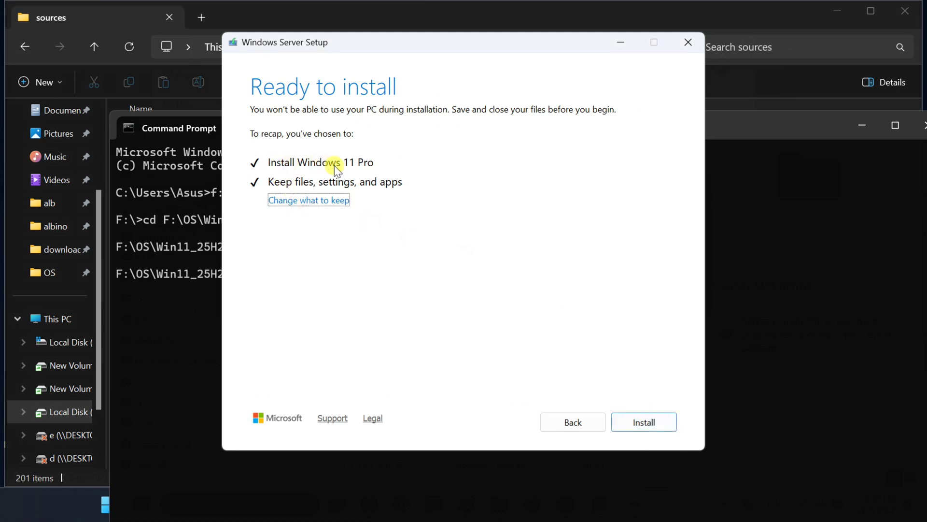